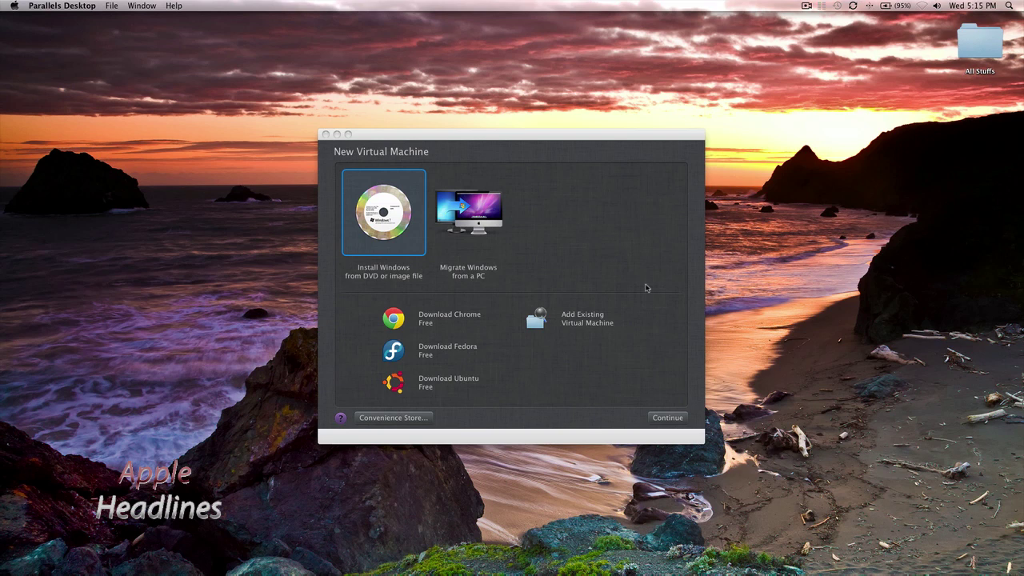
Step: Install Windows from WindowsDeveloperPreview-32bit-English.iso, accept it as Windows 7, and select the product key field
click(585, 167)
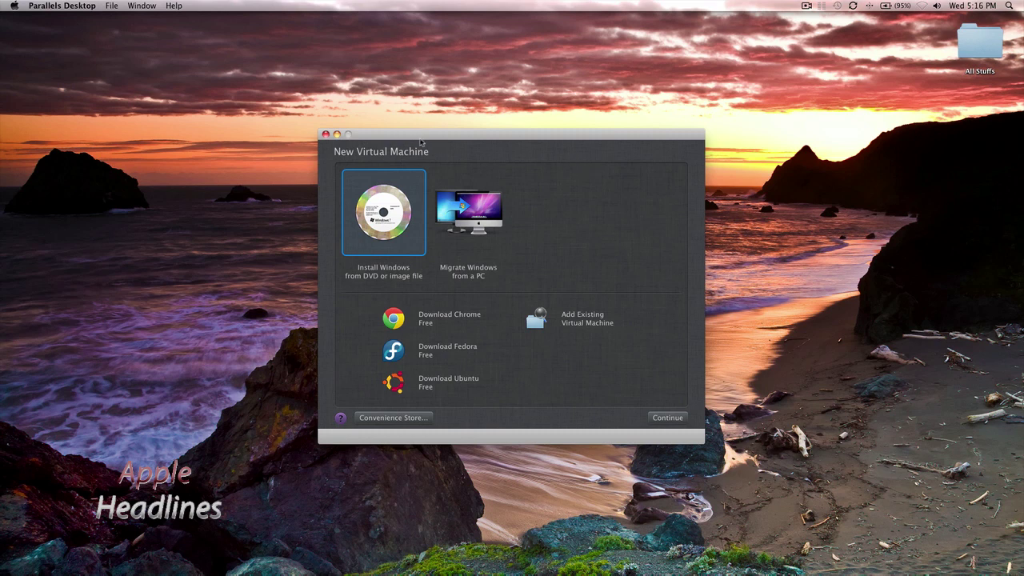
double_click(392, 229)
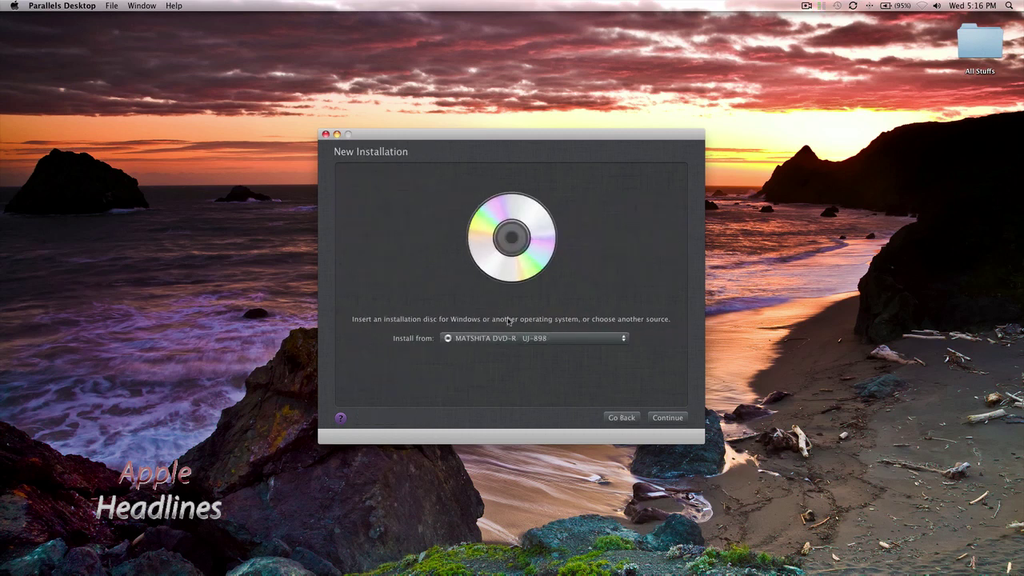
click(513, 339)
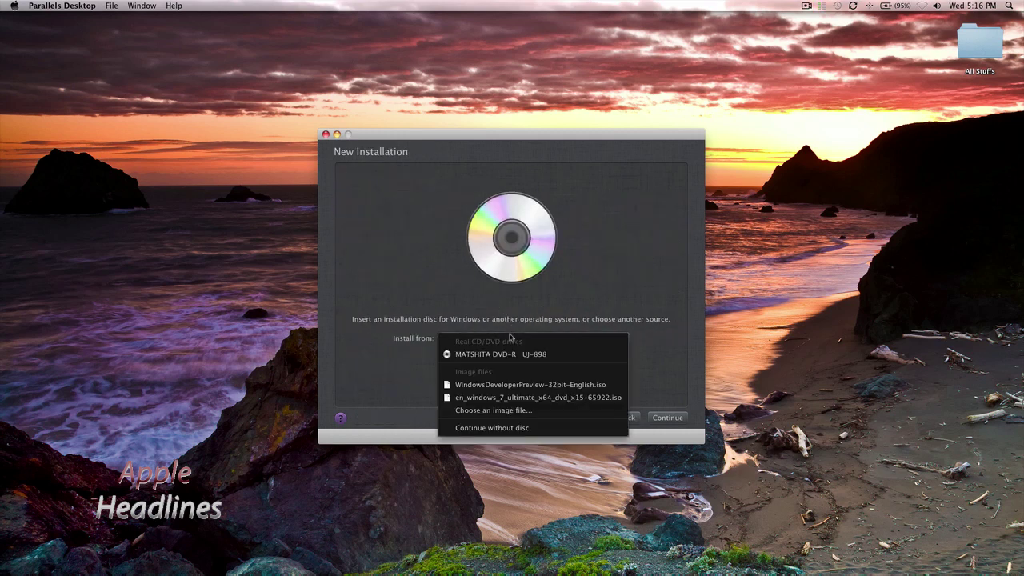
click(513, 383)
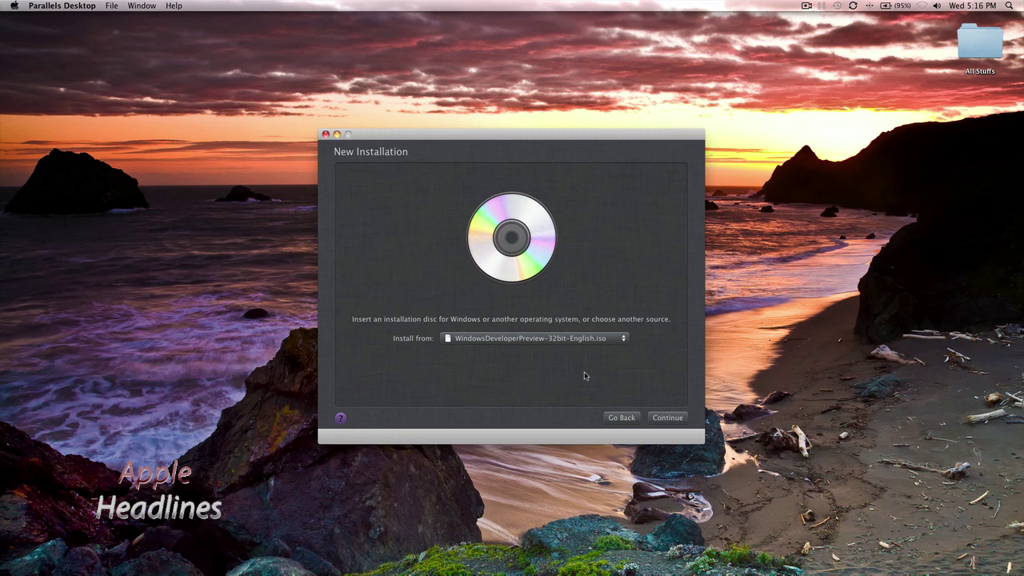
click(676, 417)
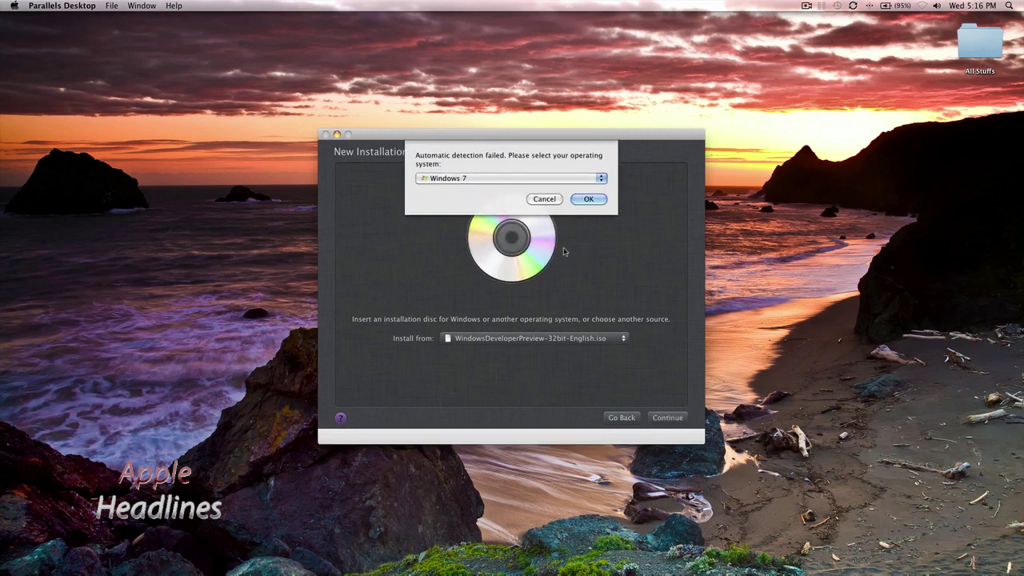
click(586, 199)
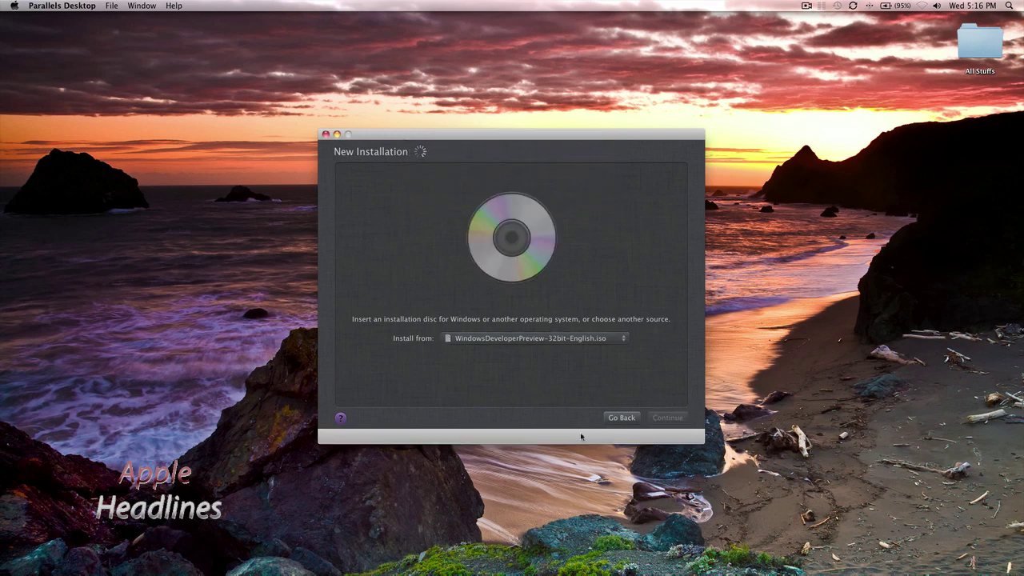
click(523, 299)
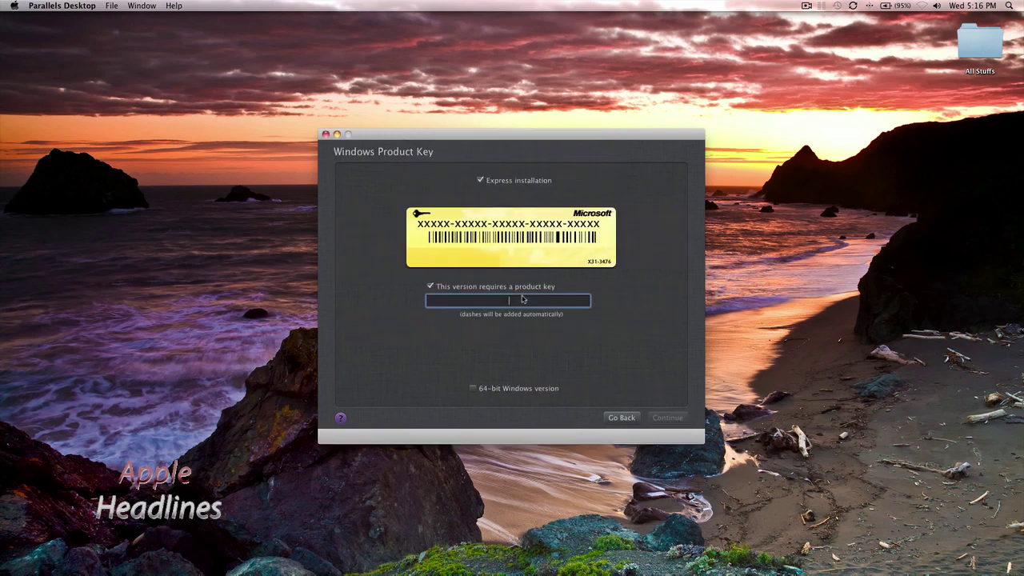
Step: Mark the product key as not required and choose Like a PC integration
click(516, 286)
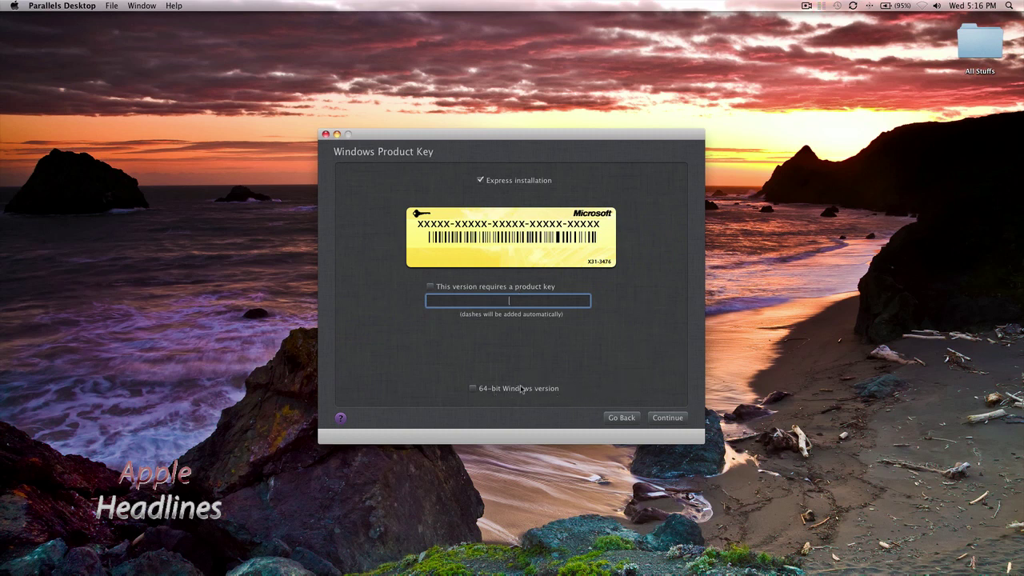
click(661, 417)
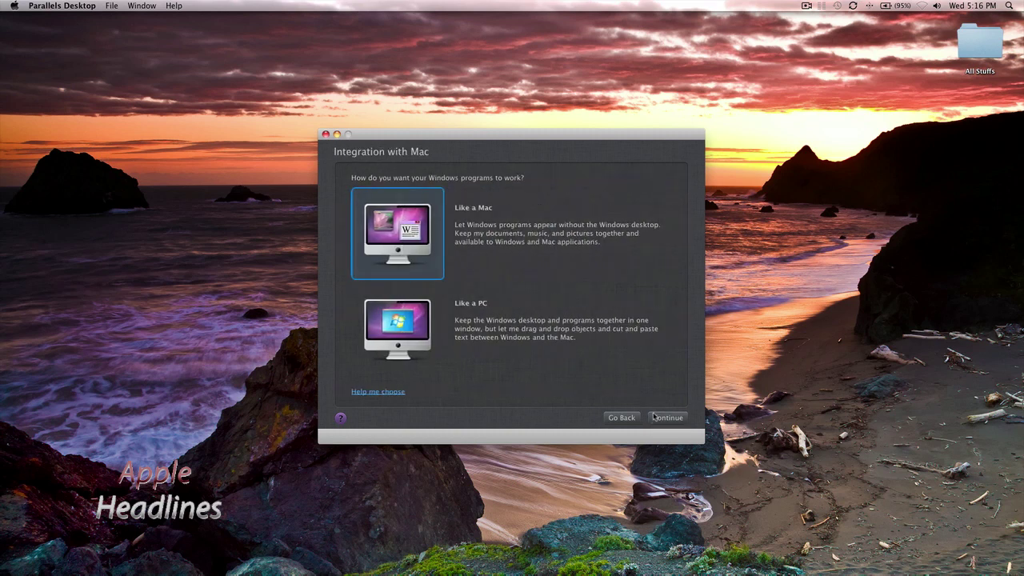
click(388, 333)
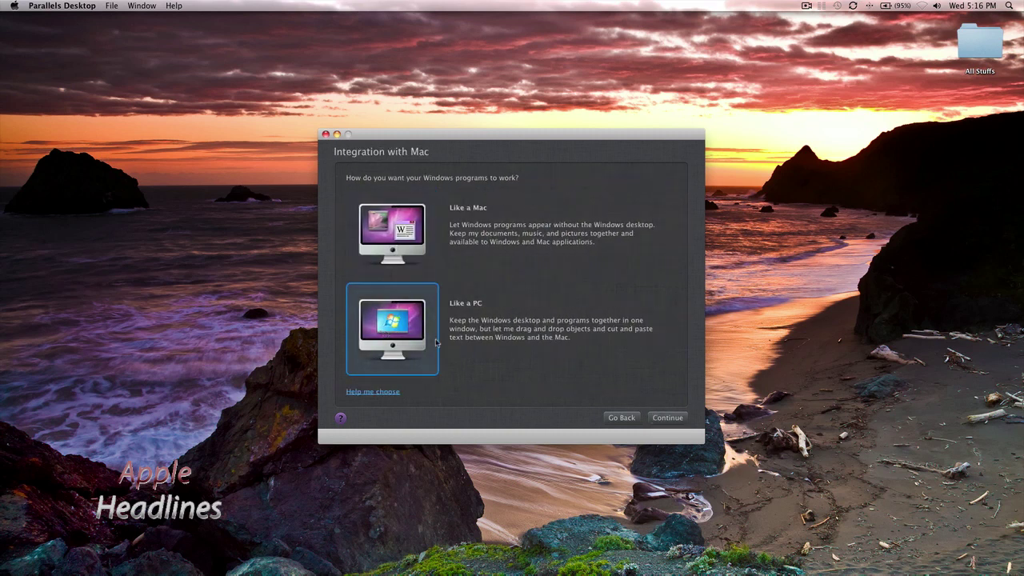
click(661, 416)
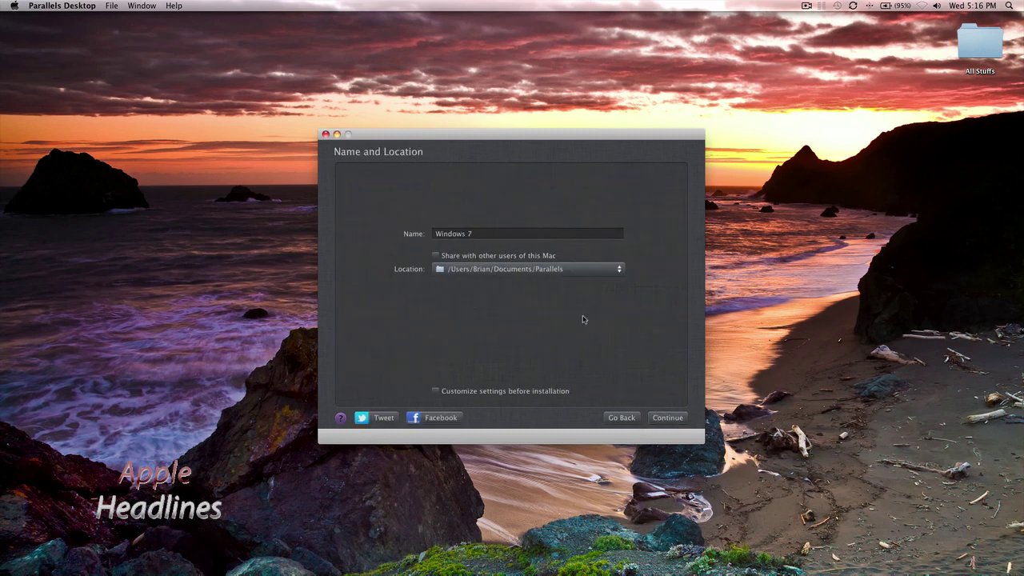
Step: Name the machine 'Windows 8 Dev' and customize its settings before installation
click(511, 232)
text(8 Dev)
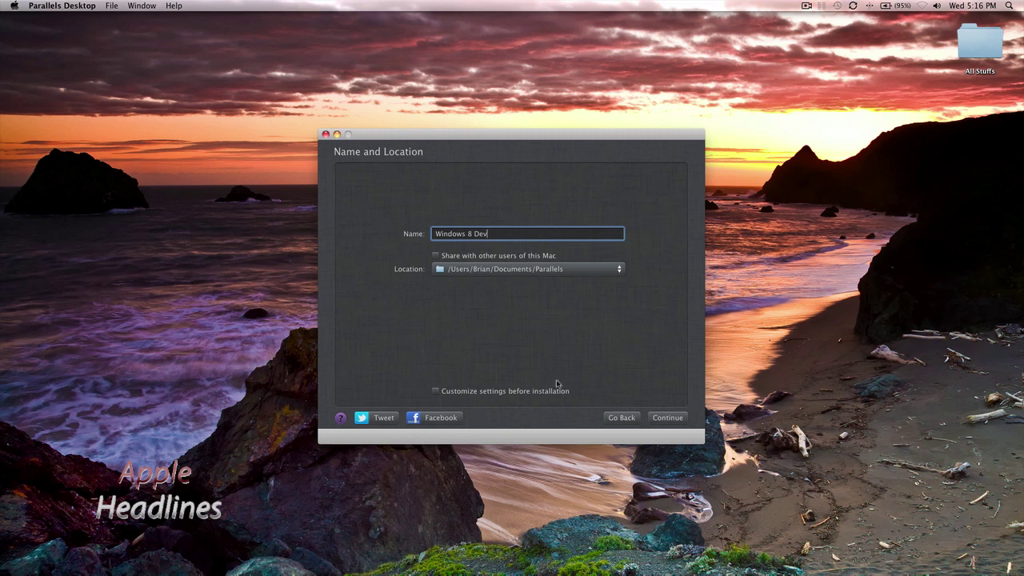
click(526, 392)
click(668, 418)
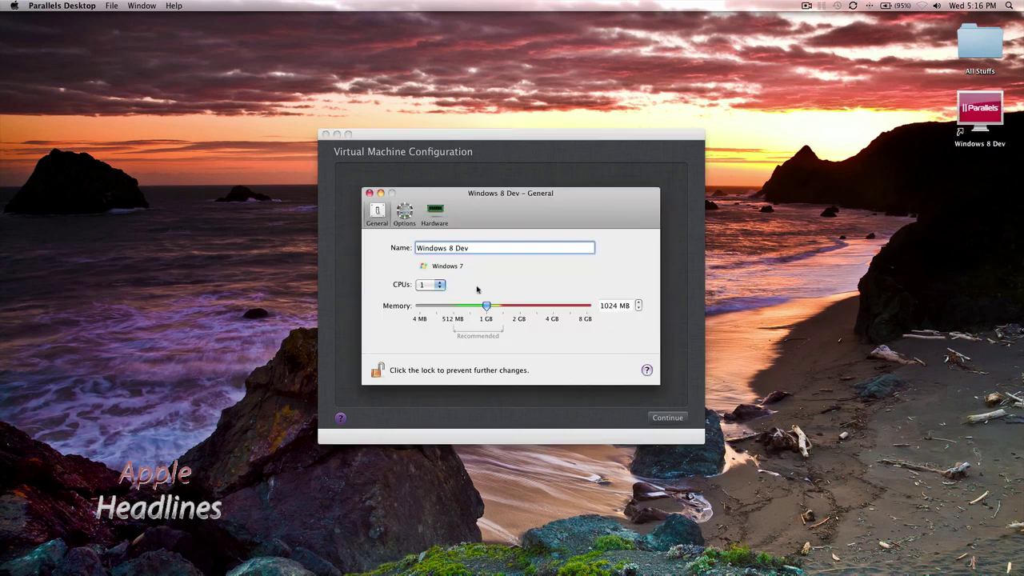
Step: Give the machine 4 CPUs and 1536 MB of memory
click(436, 286)
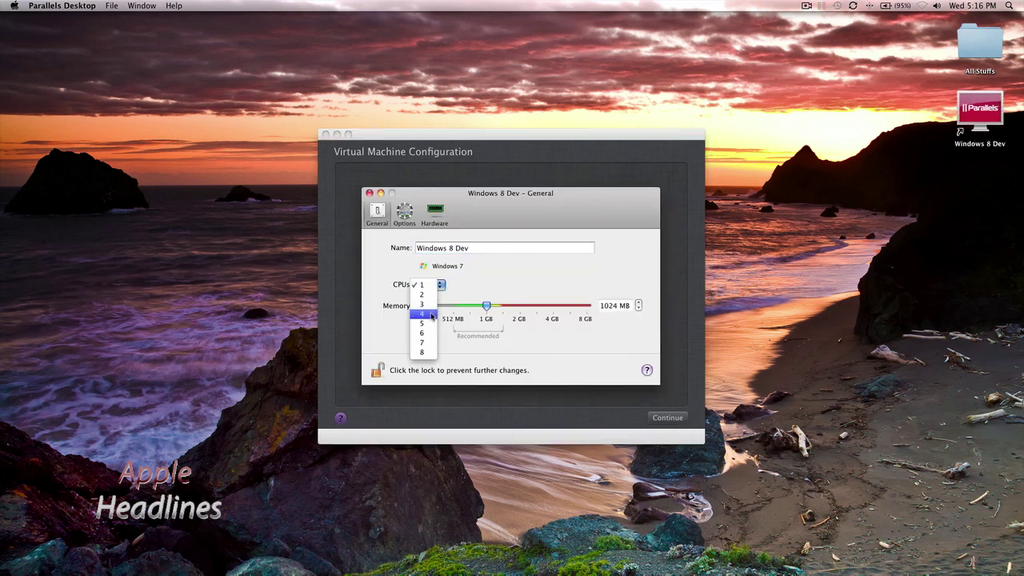
click(424, 314)
drag(485, 306, 504, 308)
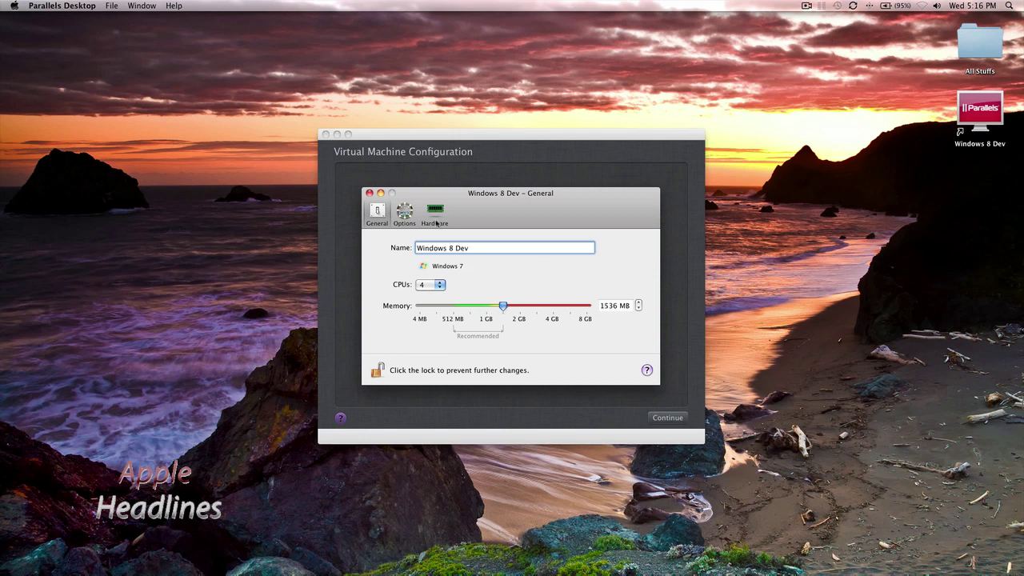
Step: Resize Hard Disk 1 to 32 GB, close the settings, and start installing Windows
click(434, 214)
click(417, 304)
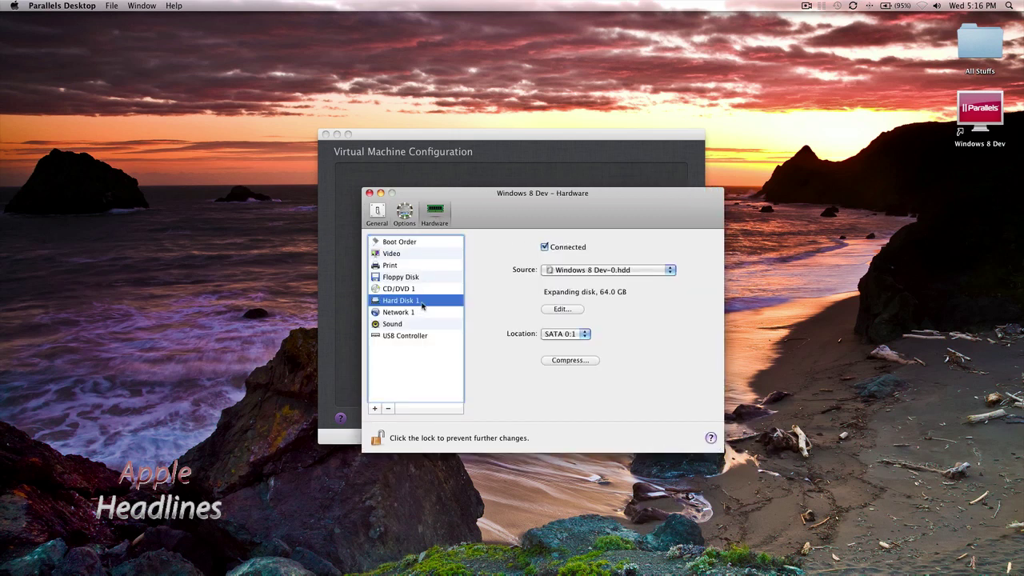
click(547, 310)
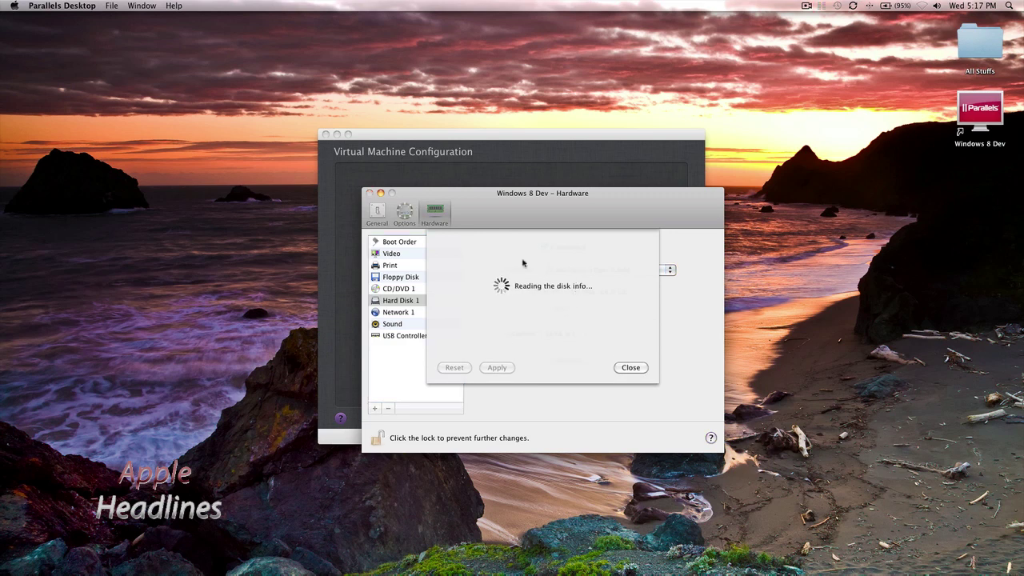
drag(552, 271, 535, 272)
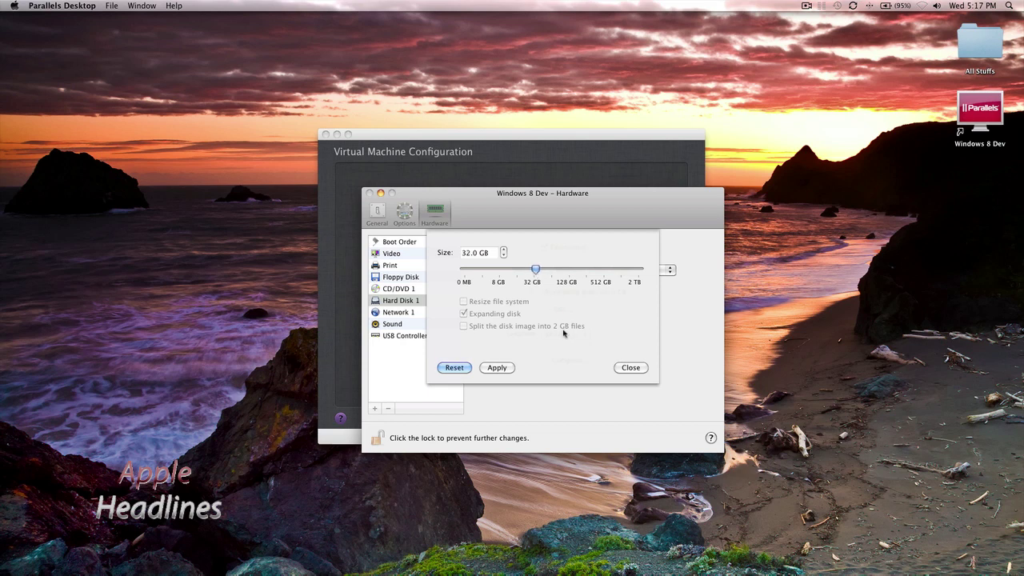
click(497, 369)
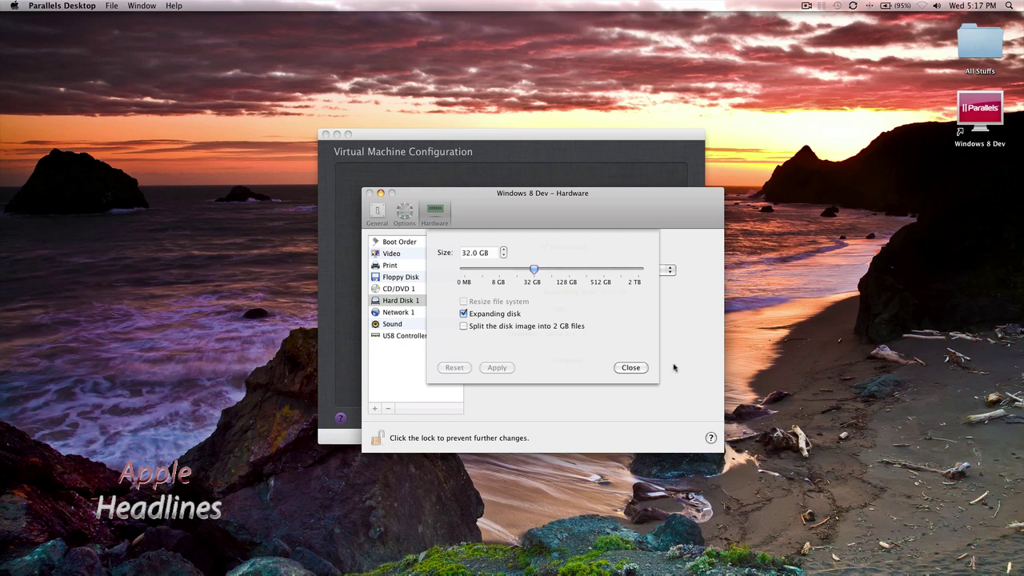
click(630, 367)
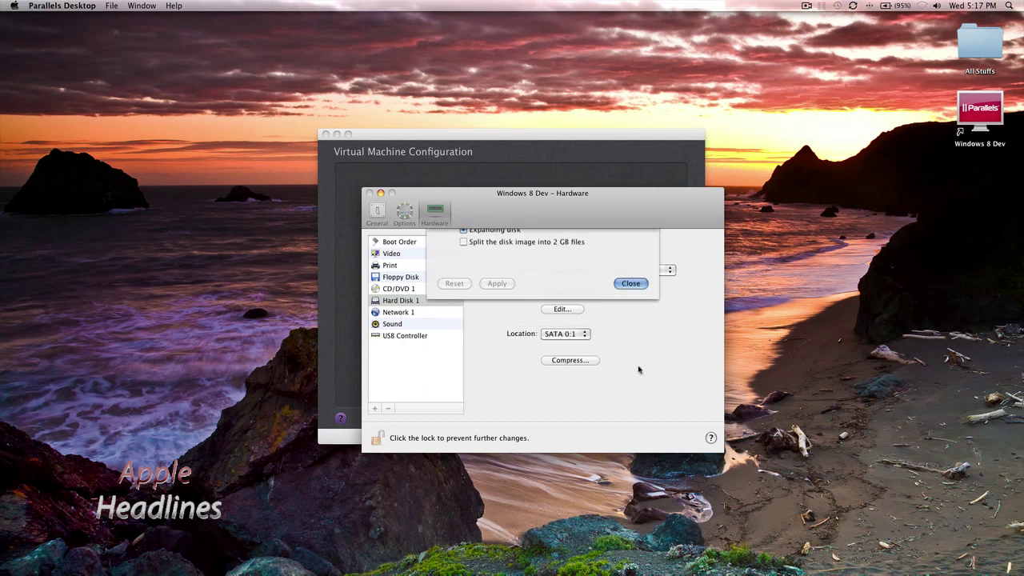
click(369, 194)
click(677, 418)
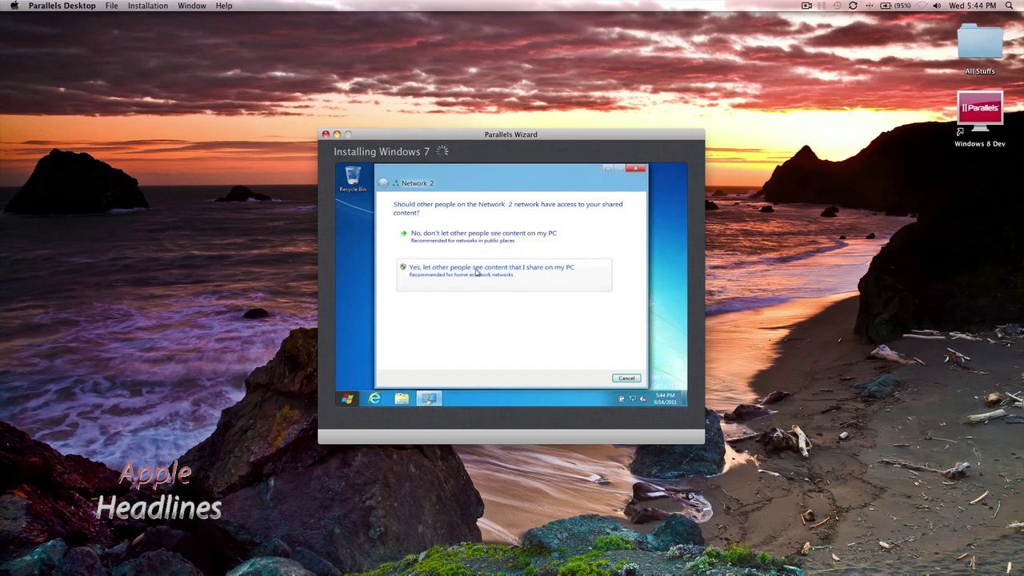
Step: Decline network content sharing and dismiss the Installation menu without choosing anything
click(501, 252)
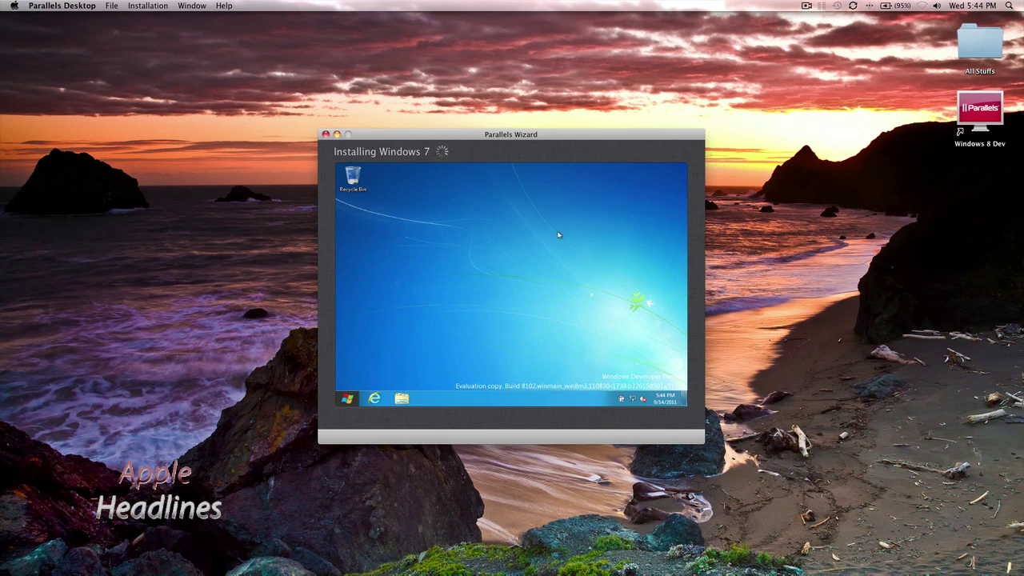
click(148, 5)
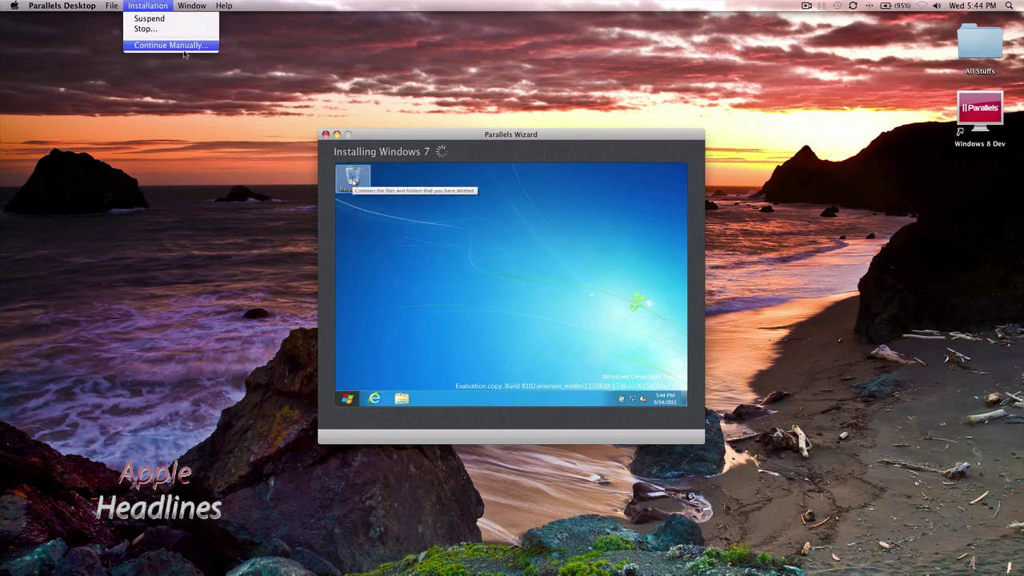
click(382, 188)
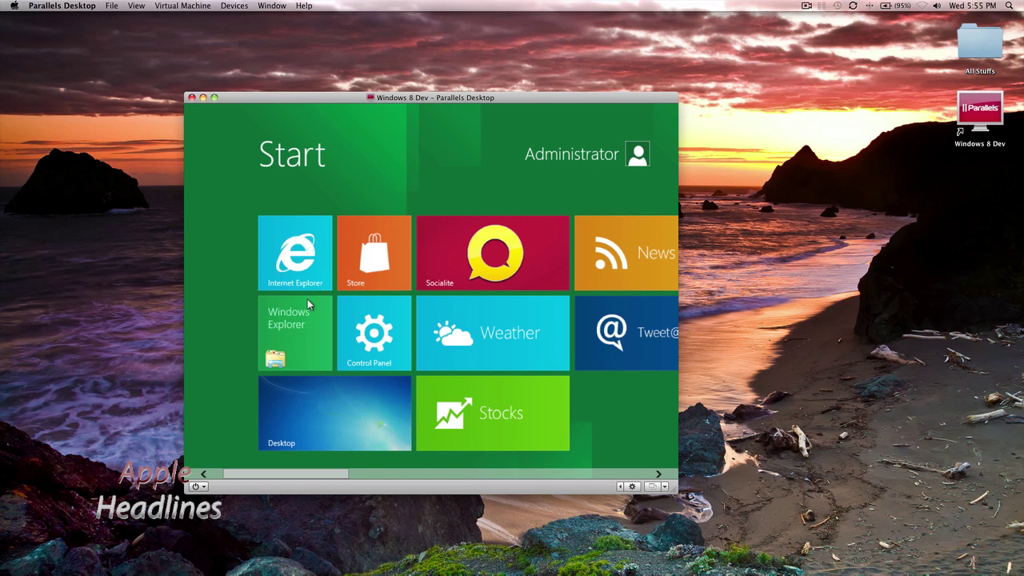
scroll(306, 307, down, 3)
scroll(306, 312, down, 5)
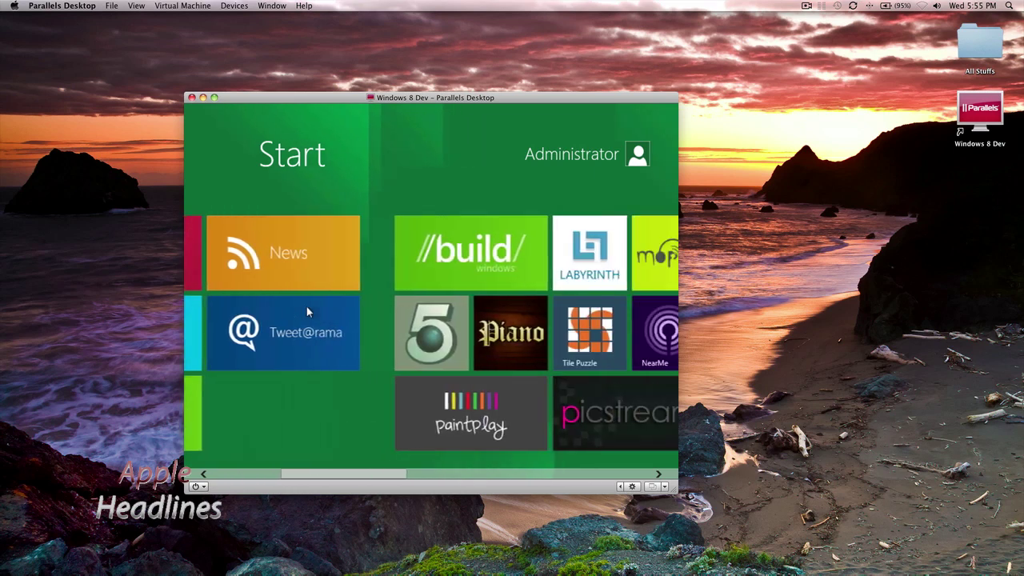
scroll(308, 312, down, 5)
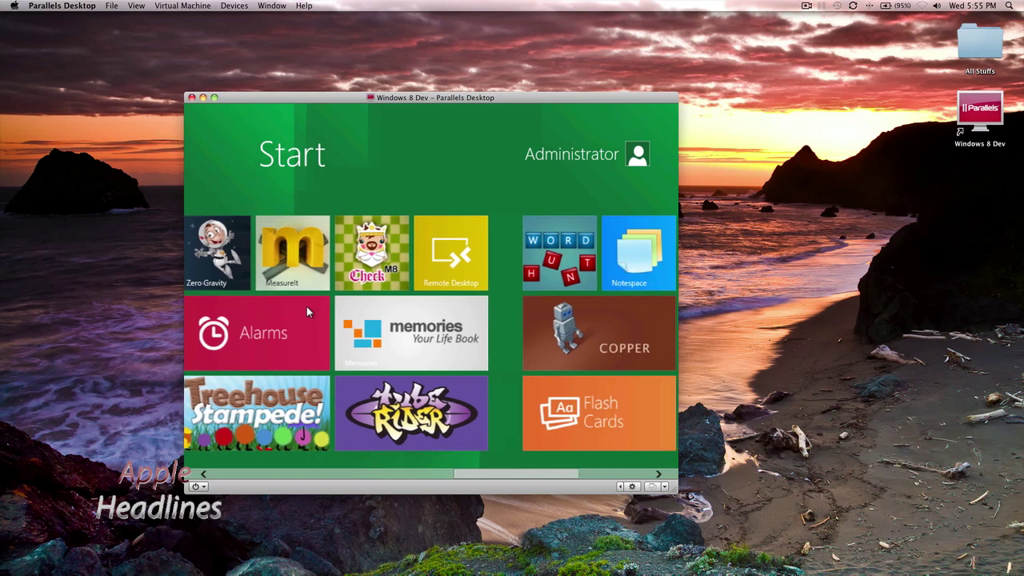
scroll(306, 311, up, 15)
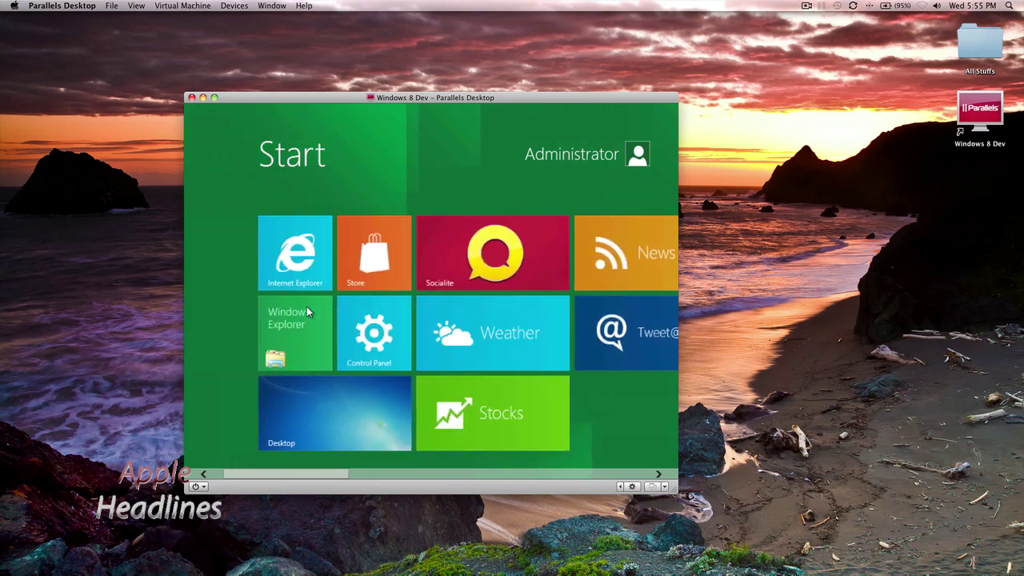
scroll(443, 351, down, 5)
scroll(446, 357, down, 5)
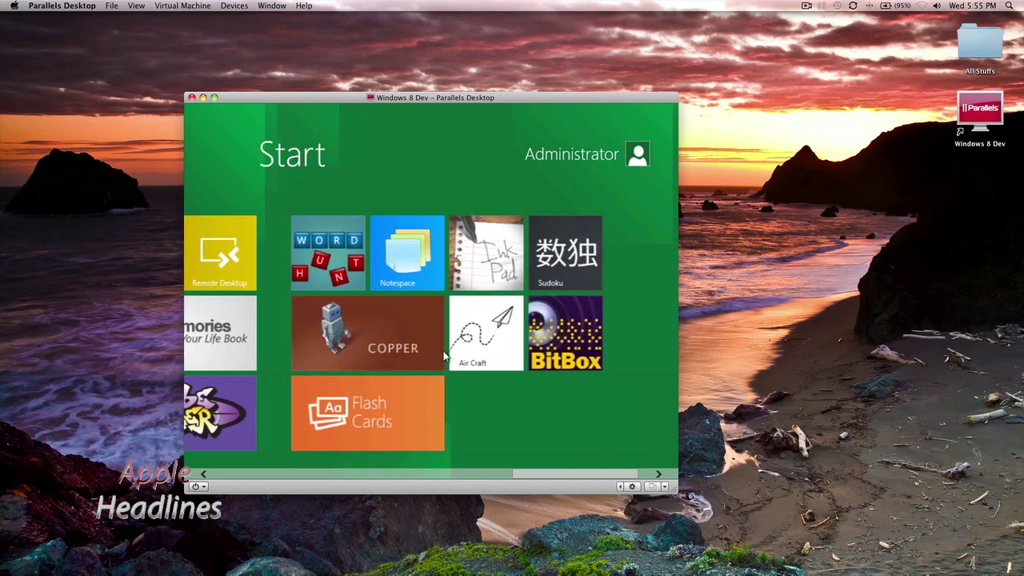
scroll(444, 356, up, 10)
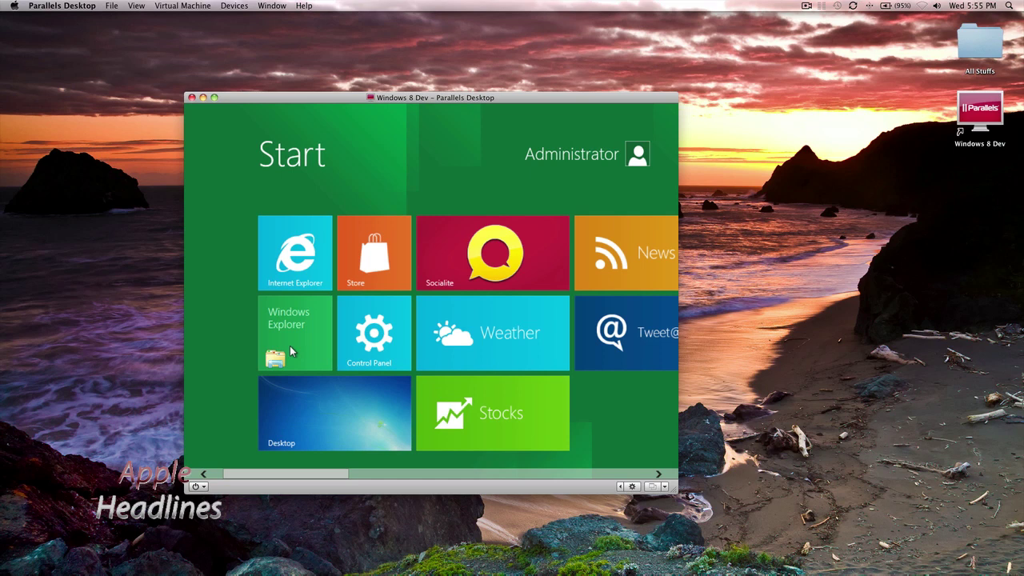
Step: Open the Control Panel tile, view Personalize, and return to the Control Panel list
click(359, 344)
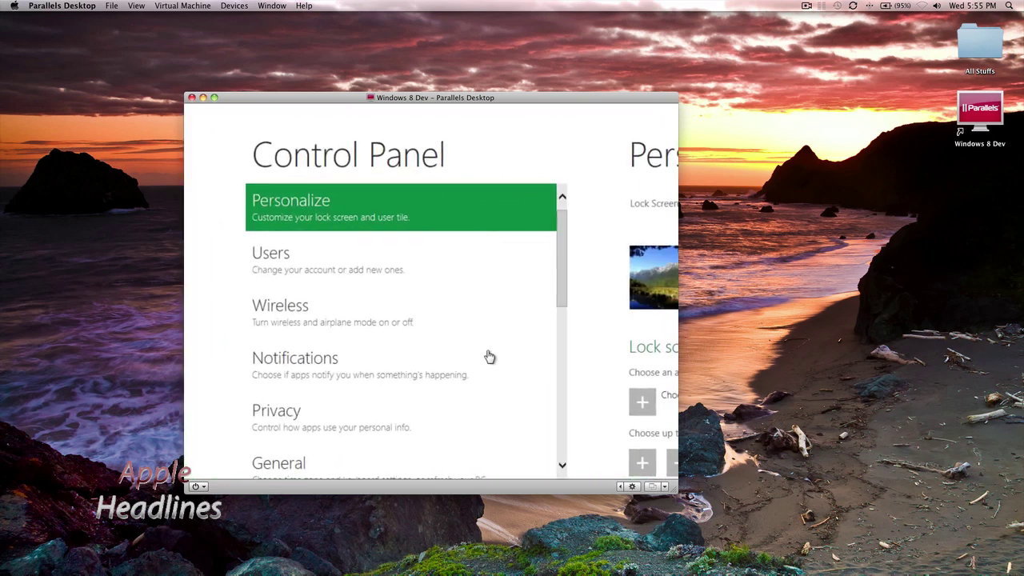
click(362, 216)
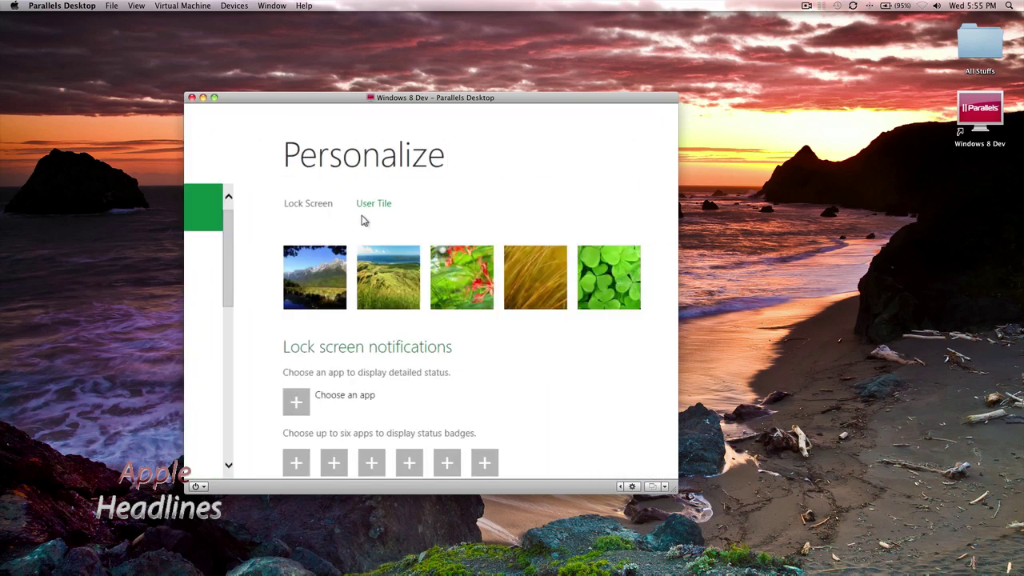
click(215, 220)
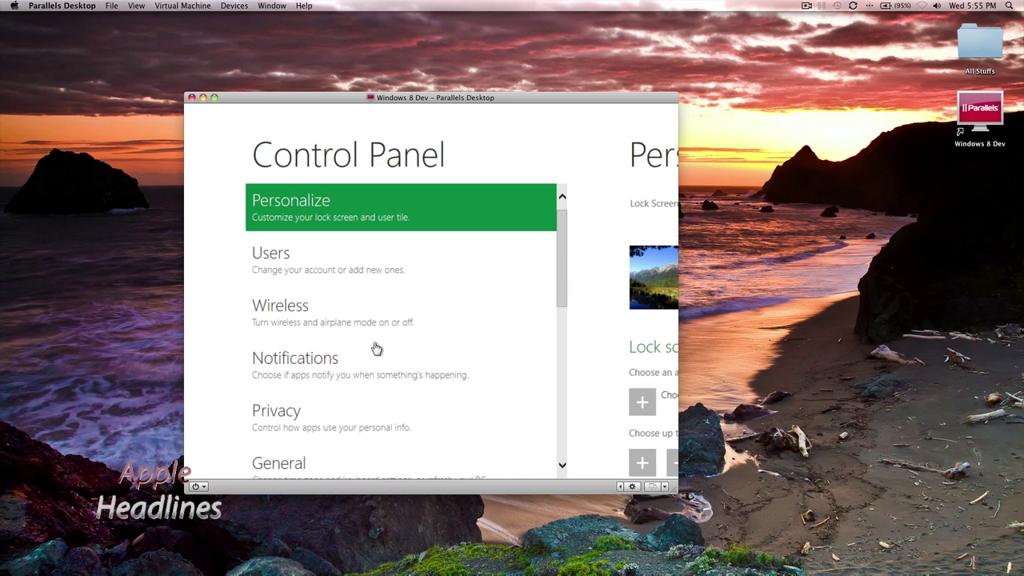
Step: Enlarge the virtual machine window and browse the Virtual Machine menu without running a command
drag(674, 474, 697, 491)
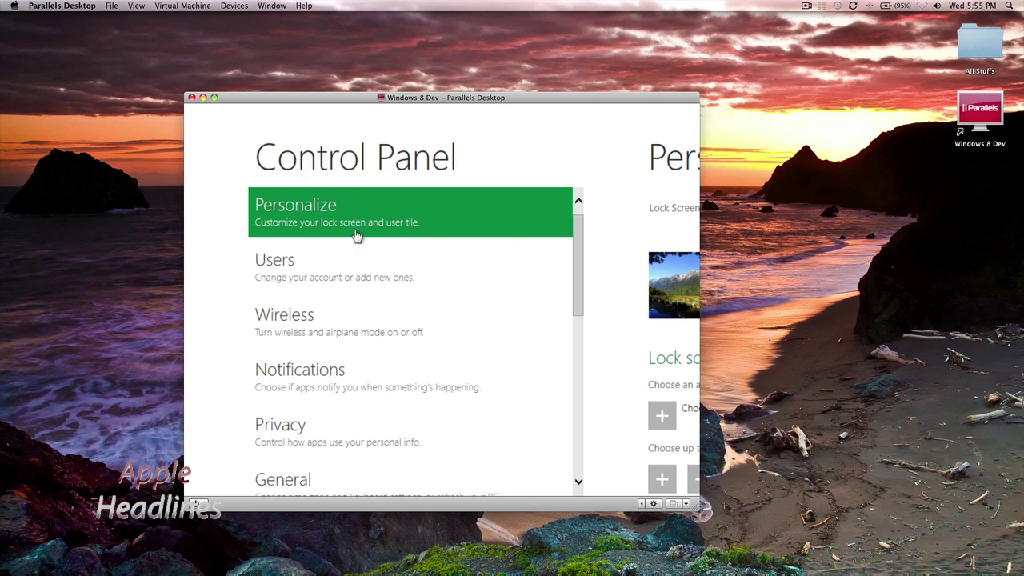
click(164, 5)
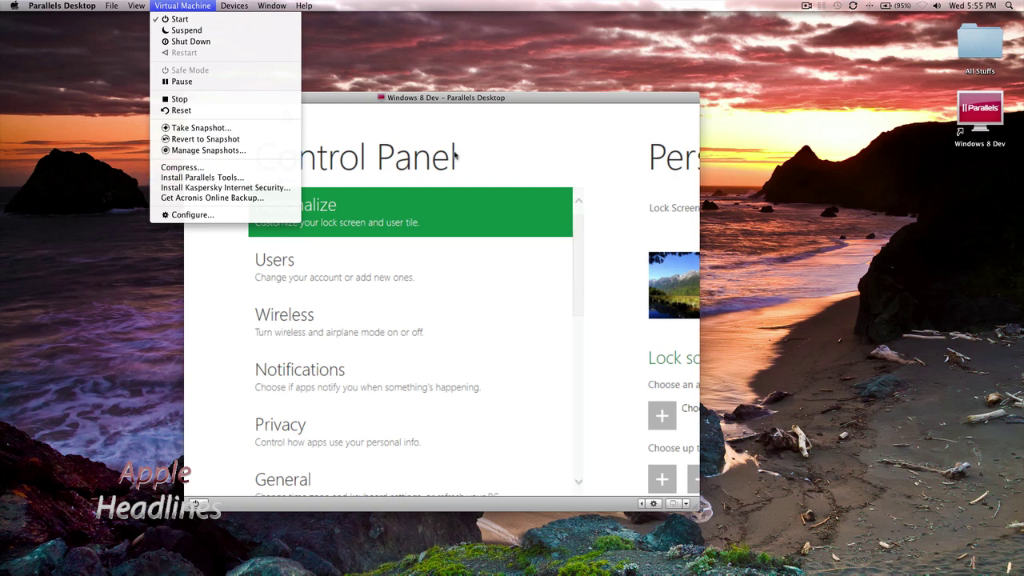
click(308, 176)
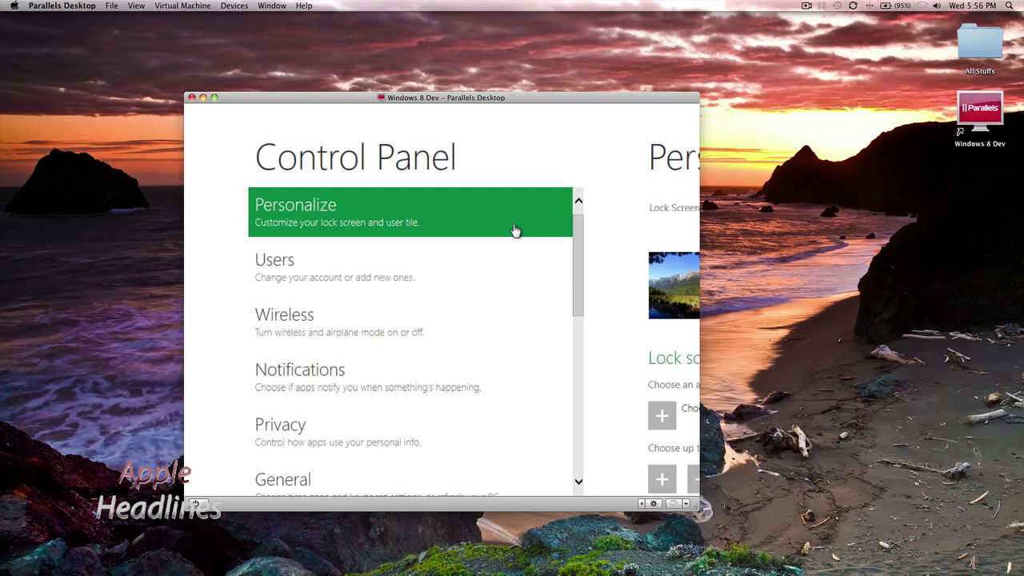
Step: Go from Control Panel back to Start and switch to the Windows desktop
key(super)
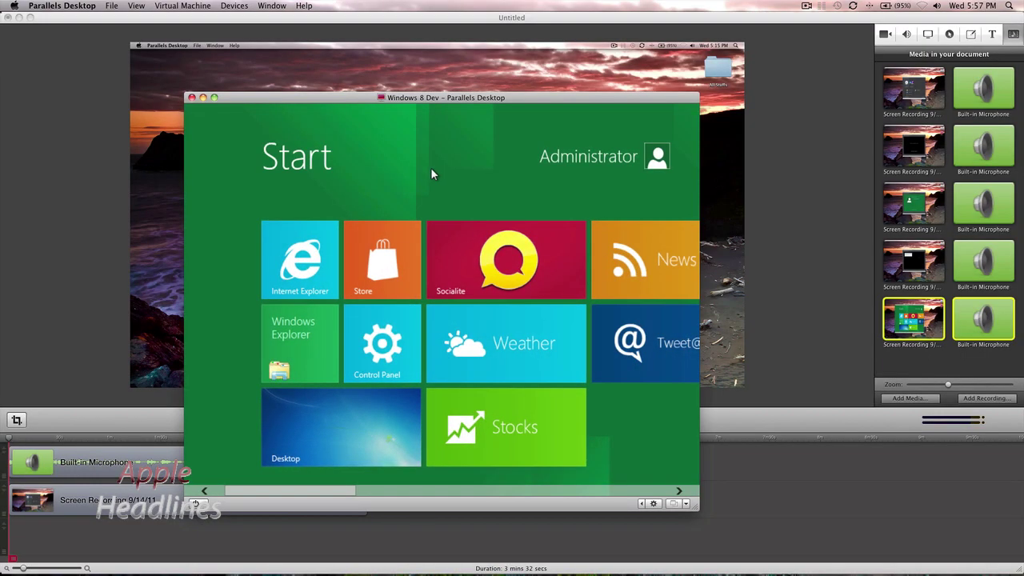
click(372, 334)
key(super)
click(365, 429)
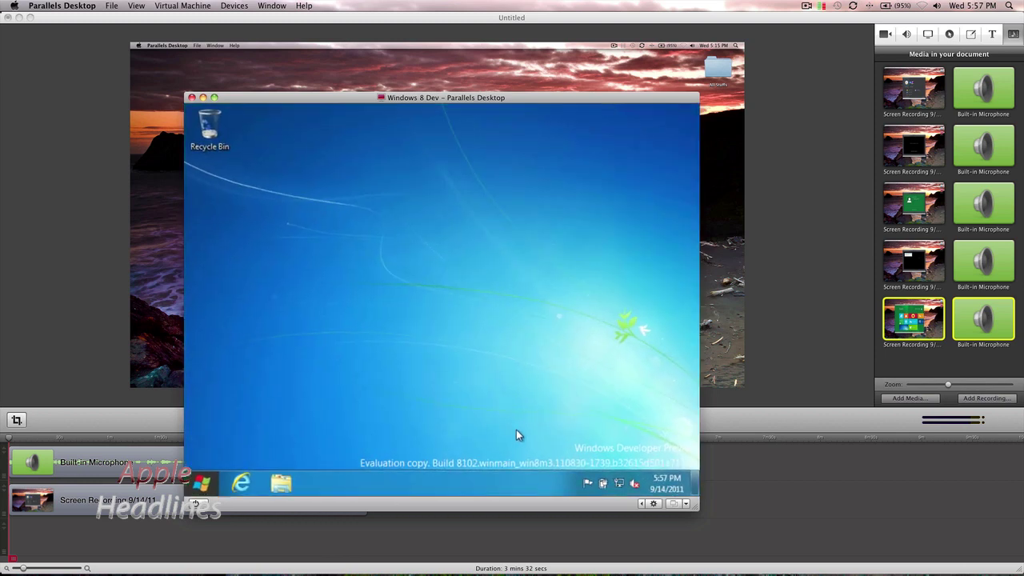
Step: Open Windows Explorer on Libraries, reopen Control Panel, then return to the Start screen
key(super)
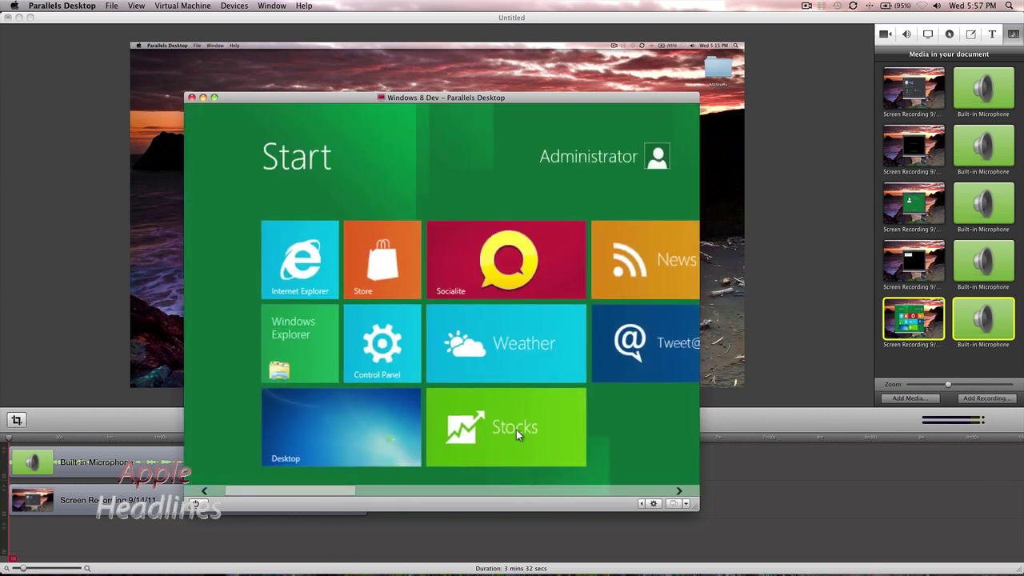
click(311, 342)
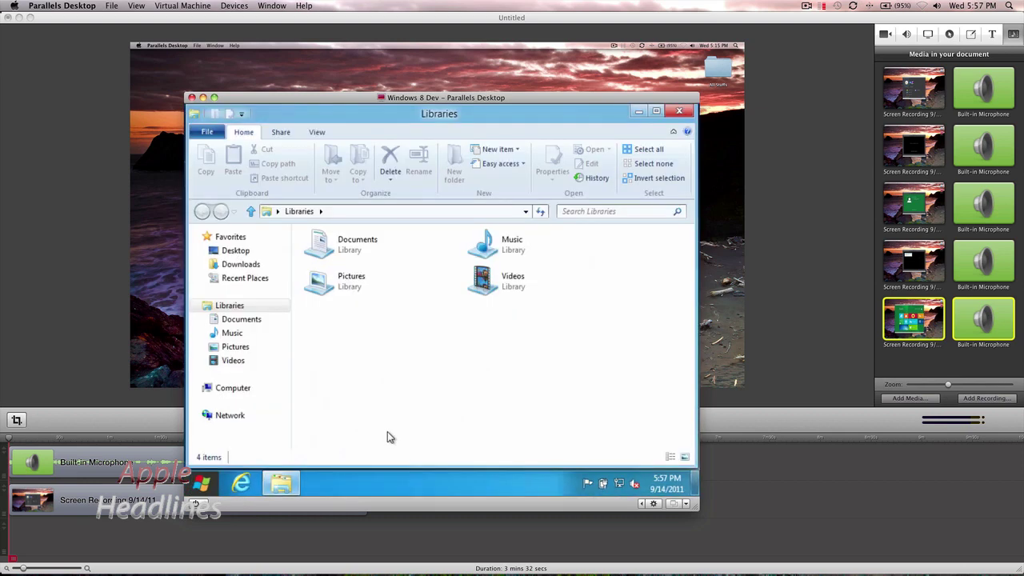
key(super)
click(393, 358)
key(super)
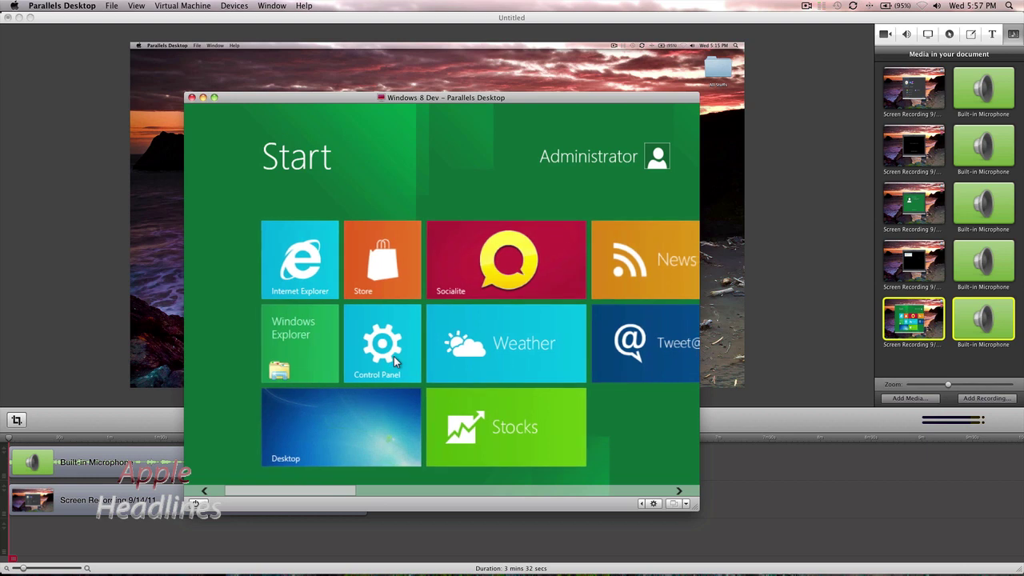
Step: Scroll the Start screen, then open Control Panel and dismiss it back to Start
scroll(491, 342, down, 10)
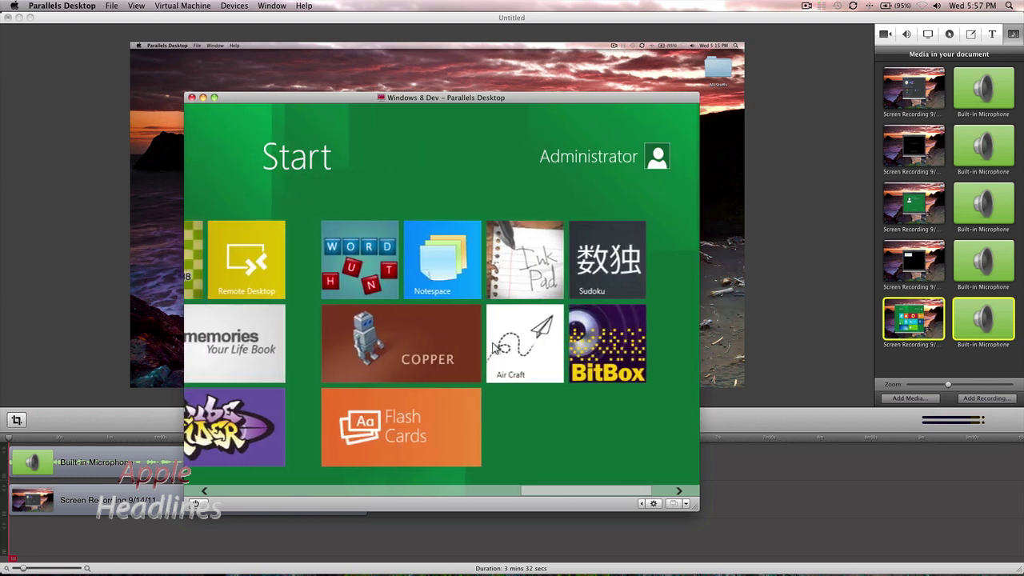
scroll(494, 346, up, 10)
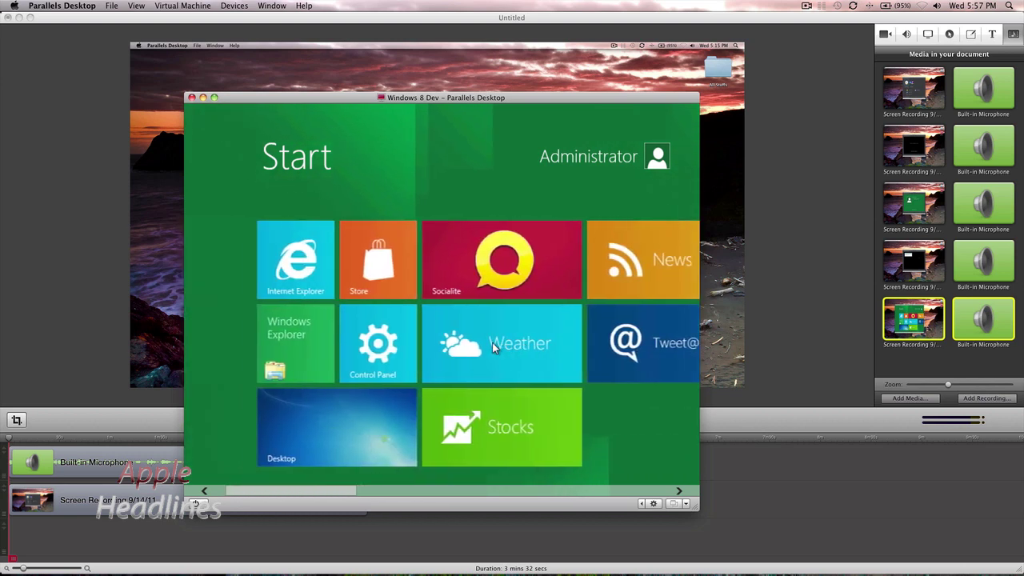
click(346, 344)
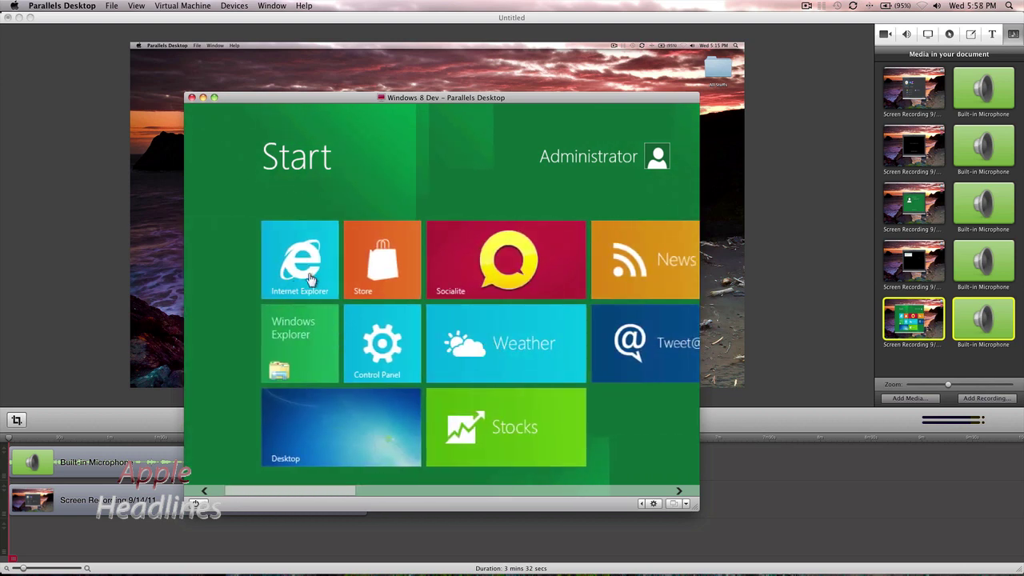
key(super)
Step: Move the Internet Explorer tile and drop Desktop into the second row, then press Ctrl+Alt+Delete
click(322, 270)
drag(321, 270, 367, 264)
drag(318, 412, 318, 317)
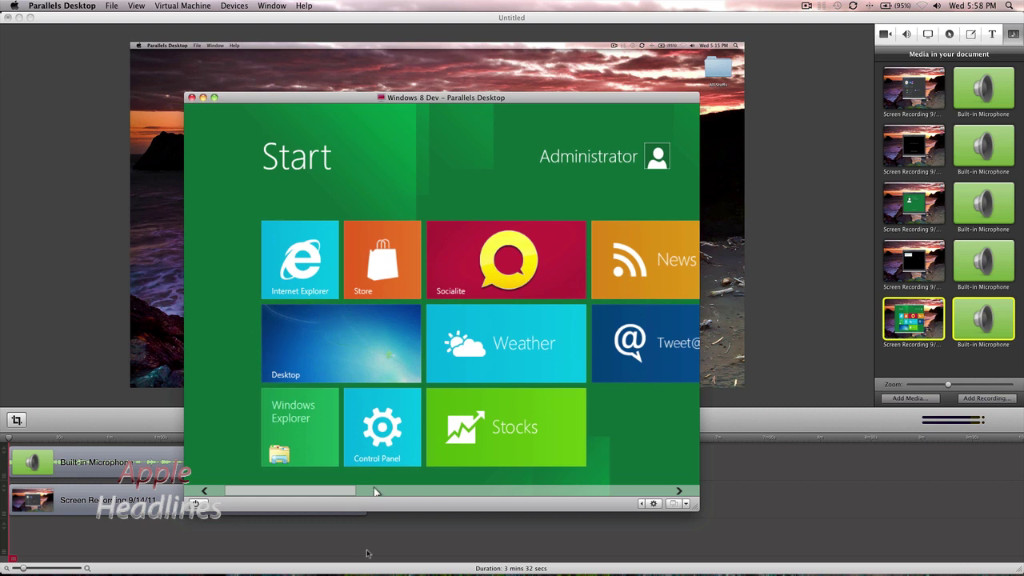
key(ctrl+alt+Delete)
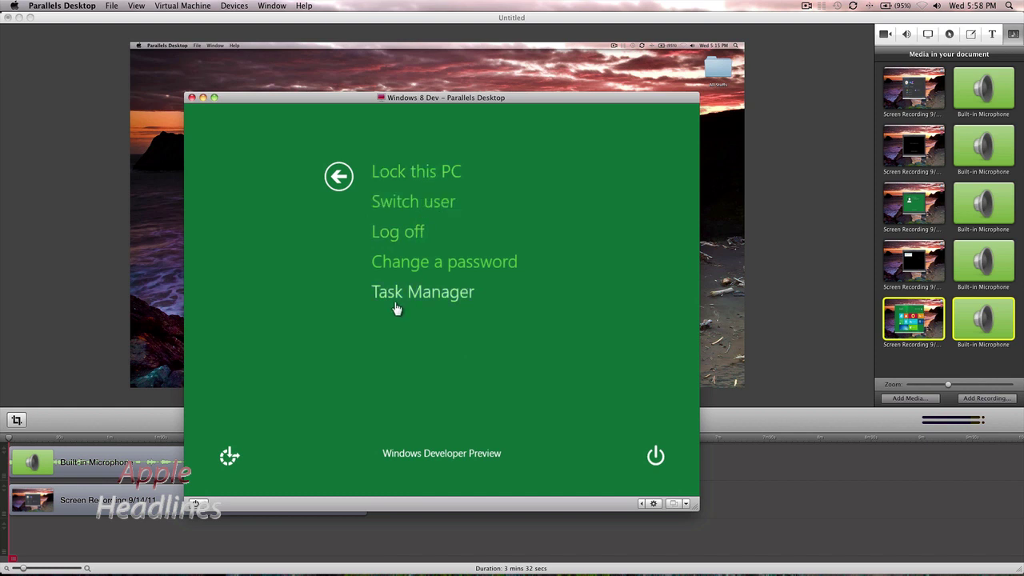
Step: Open and close Ease of Access, then open and close Task Manager
click(227, 457)
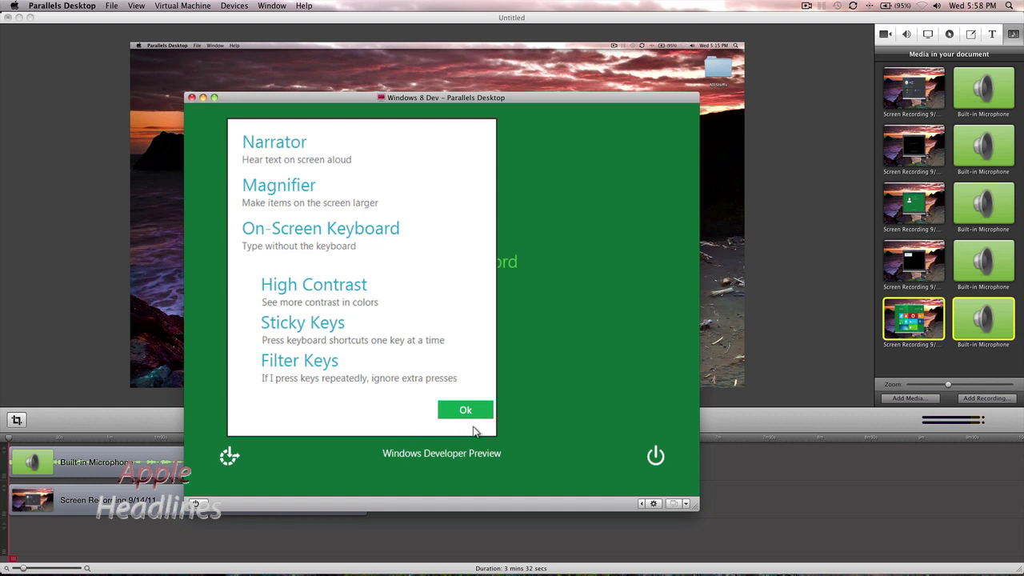
click(471, 417)
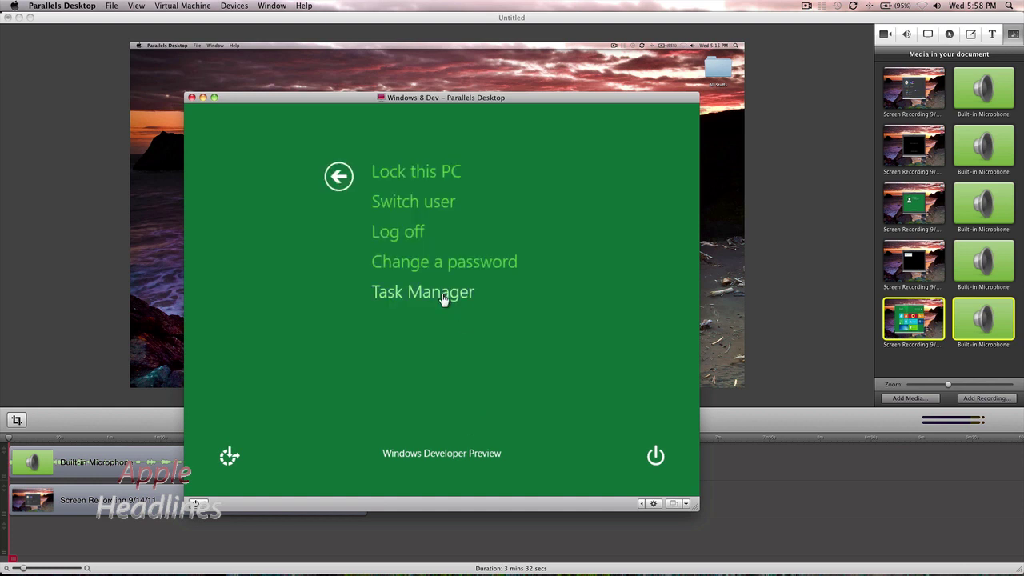
click(443, 296)
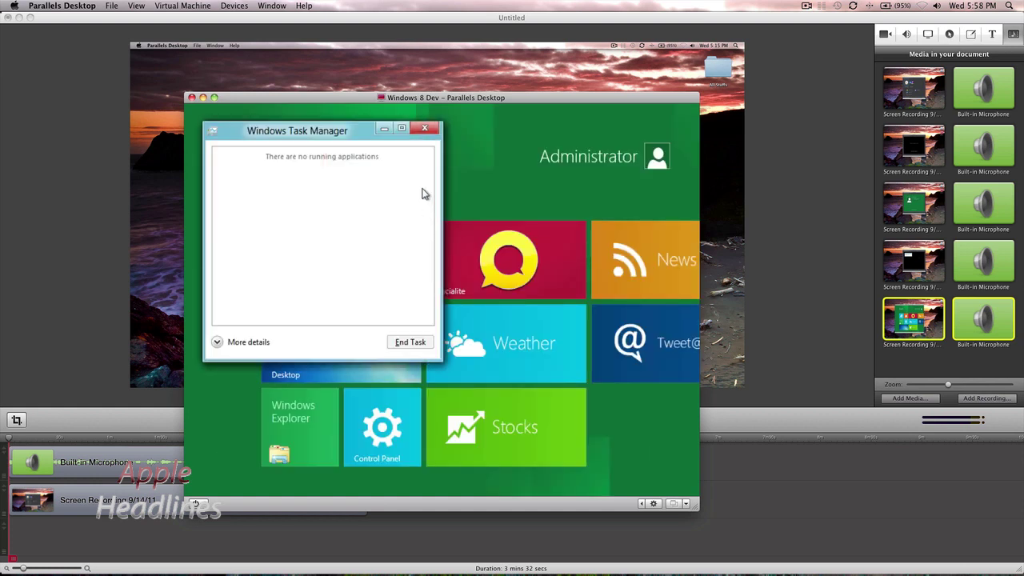
click(424, 128)
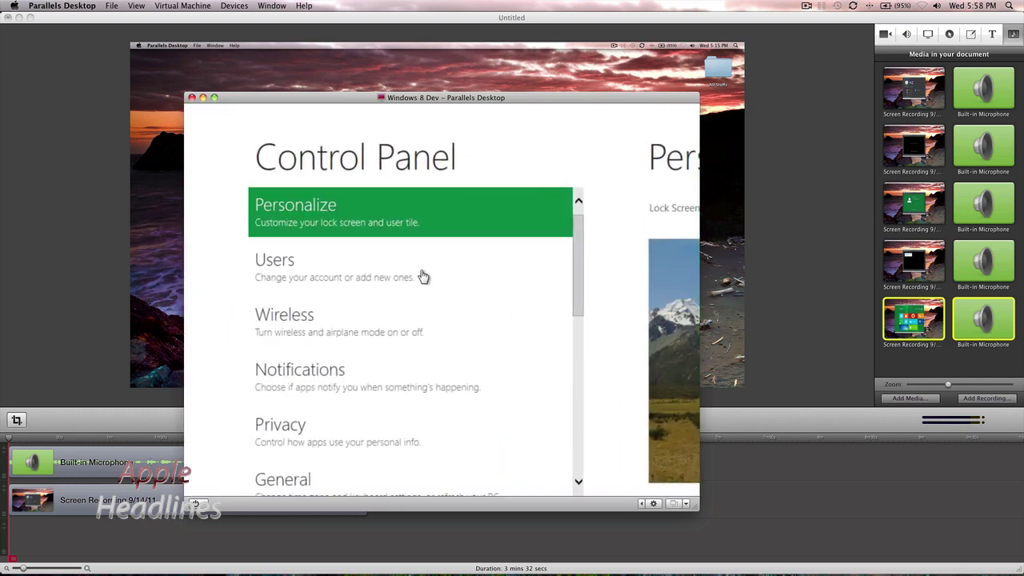
Step: Return to Start and open the Desktop tile showing the Libraries folder in Explorer
key(super)
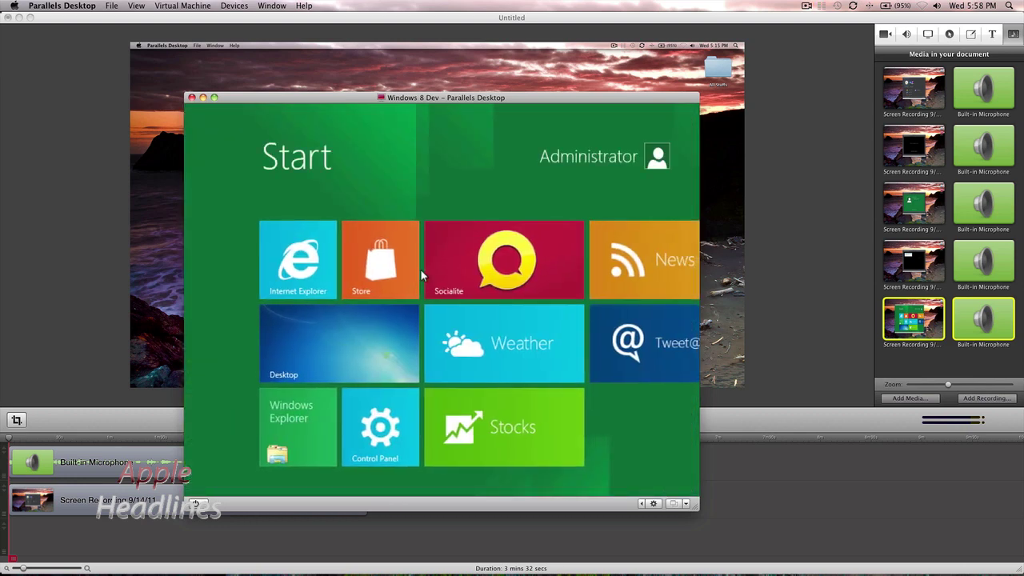
scroll(421, 274, down, 5)
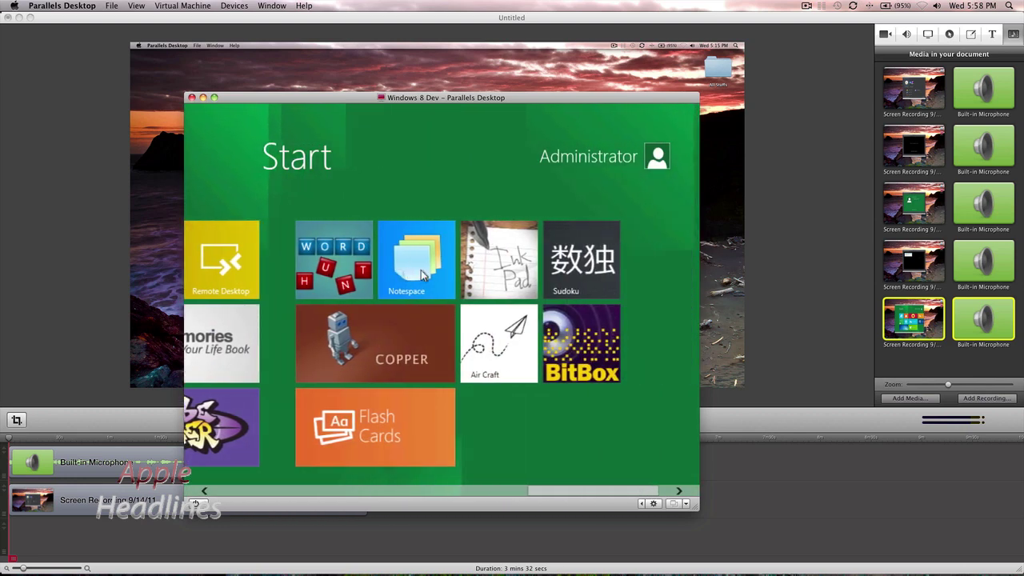
scroll(421, 274, up, 5)
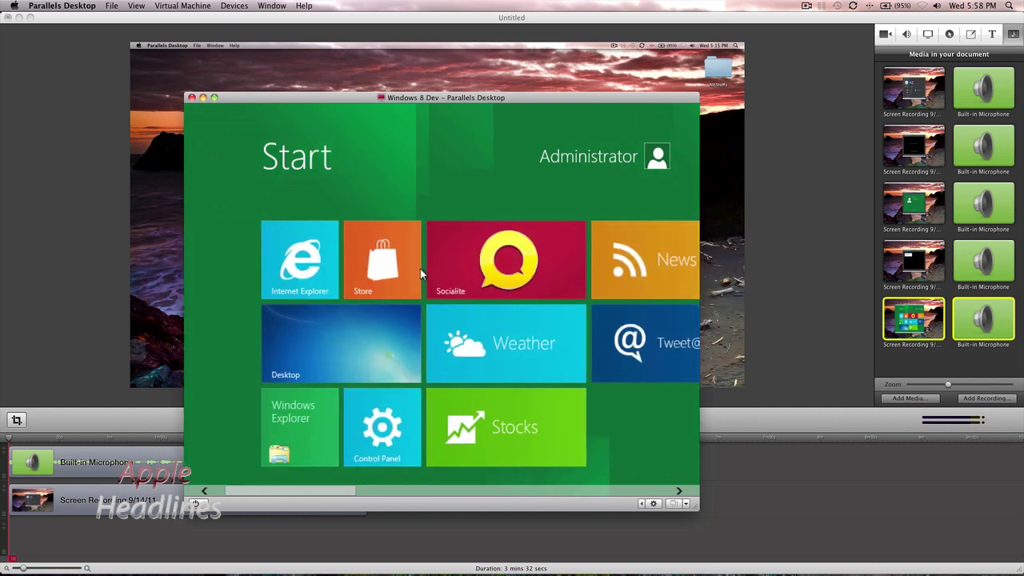
click(365, 363)
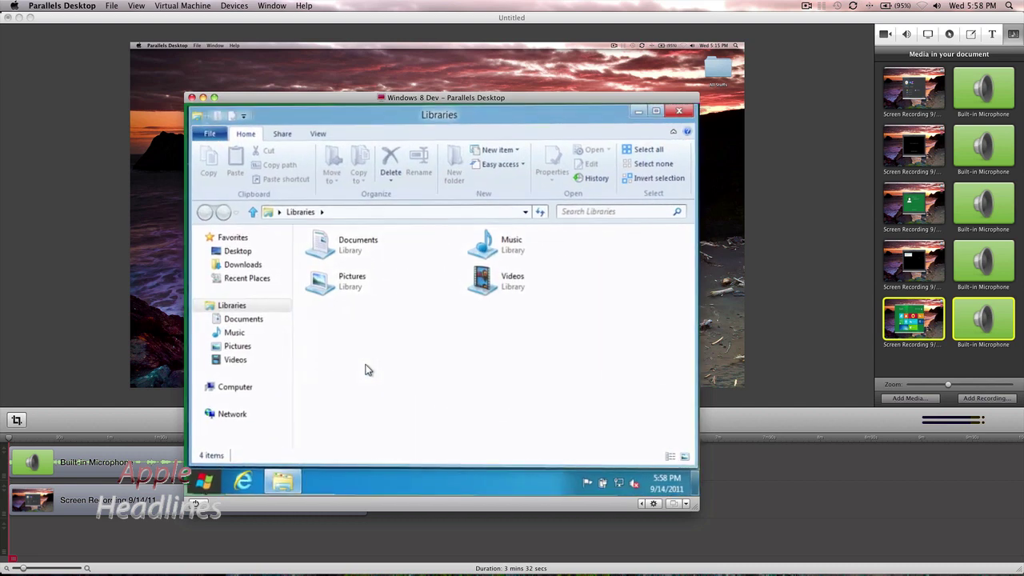